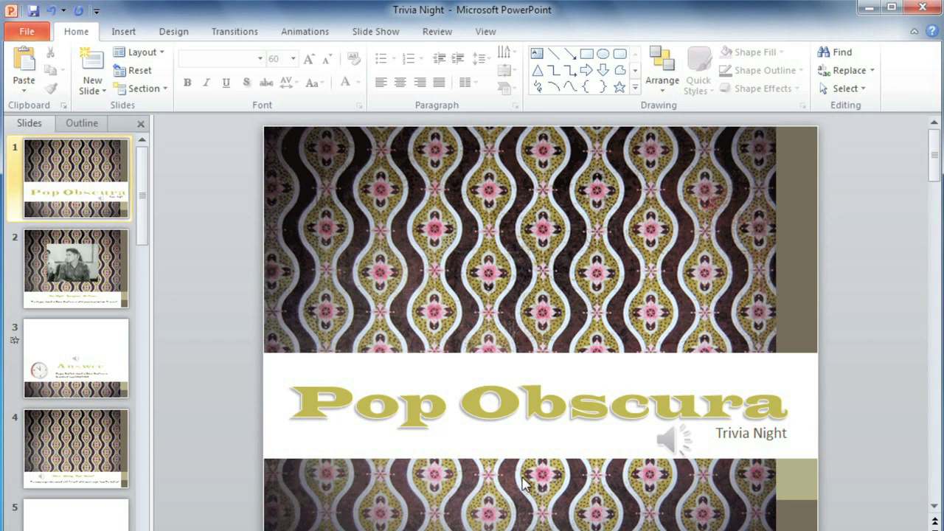
Select the intro music's speaker icon on the Pop Obscura title slide
{"action": "left_click", "coordinate": [668, 440]}
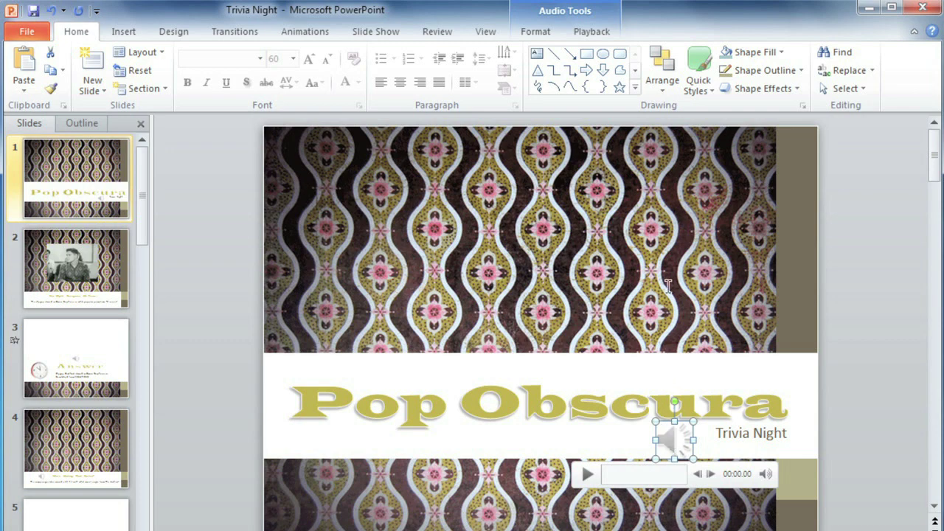
Trim the intro music to start at 00:06.983 and end at 00:15.330, previewing before applying
{"action": "left_click", "coordinate": [592, 31]}
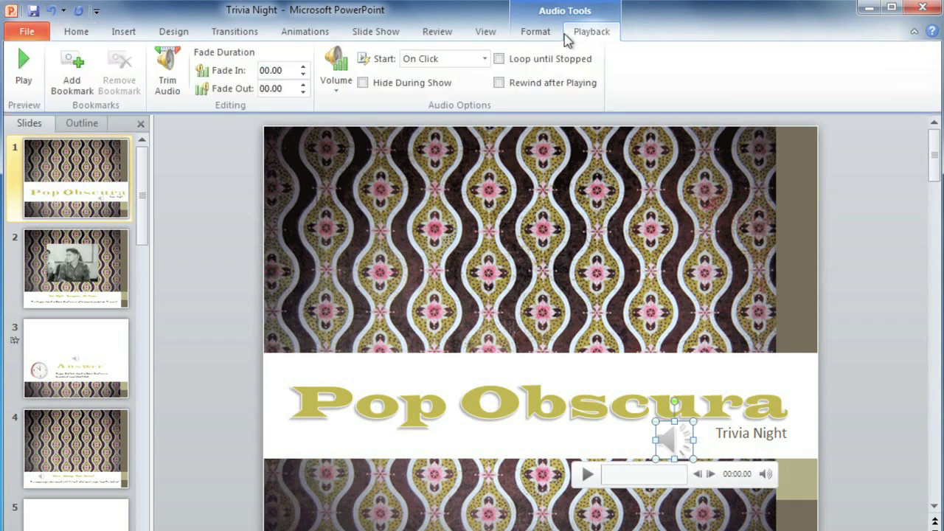
{"action": "left_click", "coordinate": [167, 65]}
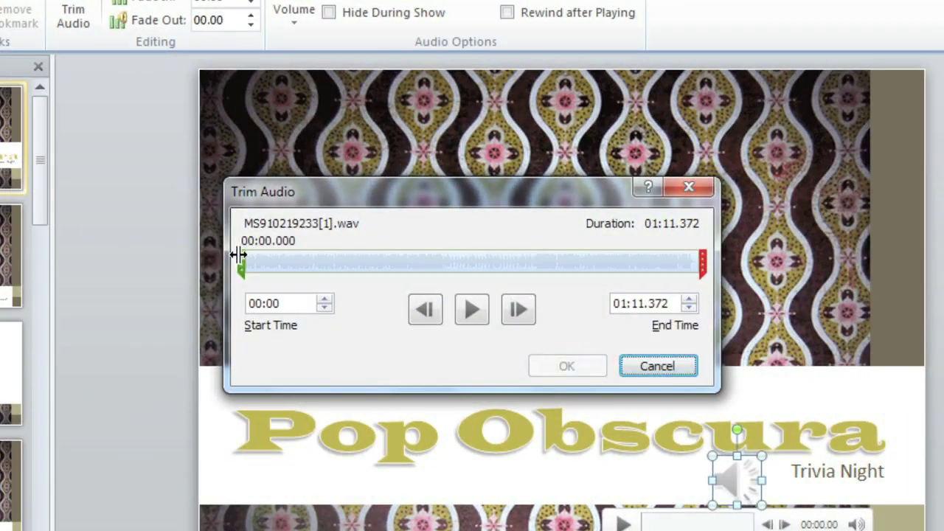
{"action": "left_click_drag", "start_coordinate": [264, 262], "coordinate": [288, 258]}
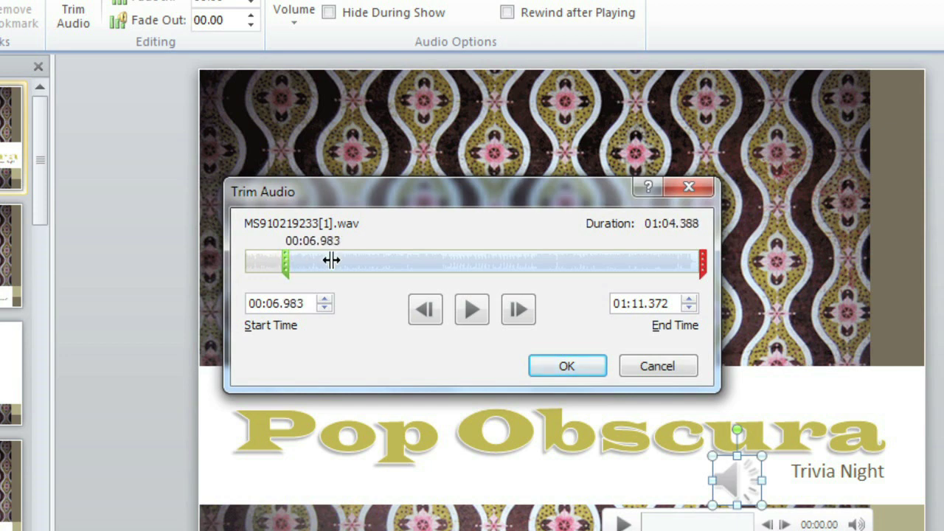
{"action": "left_click_drag", "start_coordinate": [686, 262], "coordinate": [341, 258]}
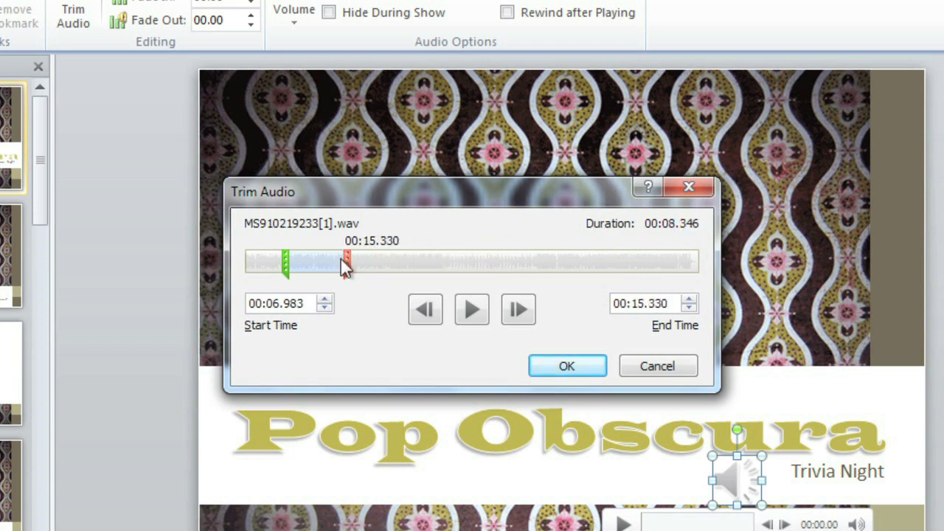
{"action": "left_click", "coordinate": [472, 311]}
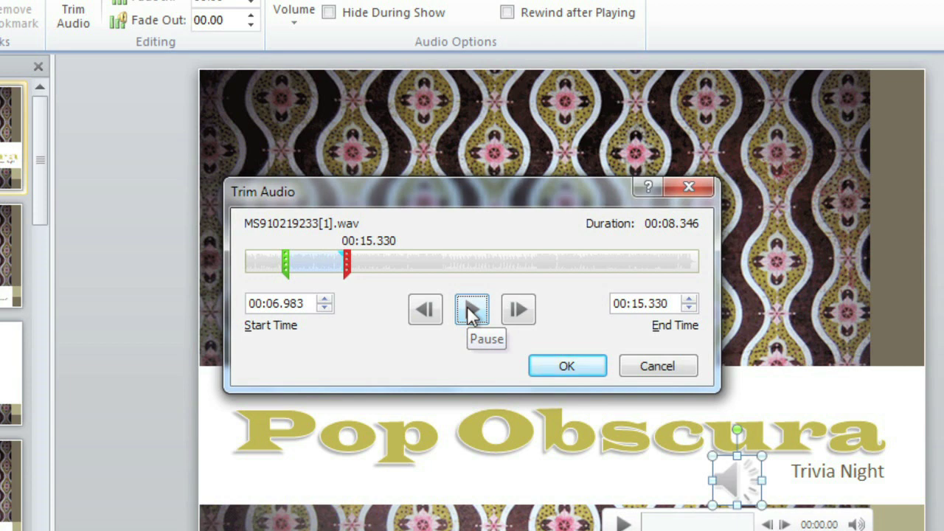
{"action": "left_click", "coordinate": [564, 366]}
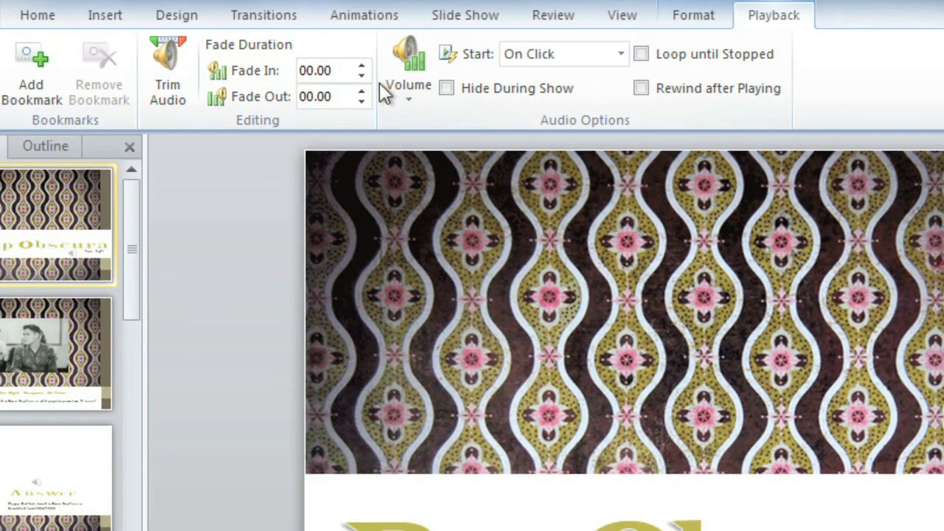
Set Fade In to 00.75 and Fade Out to 03.00, then bookmark the clip at 00:04.09
{"action": "left_click", "coordinate": [363, 67]}
{"action": "left_click", "coordinate": [362, 67]}
{"action": "left_click", "coordinate": [362, 67]}
{"action": "left_click", "coordinate": [362, 92]}
{"action": "left_click", "coordinate": [362, 92]}
{"action": "left_click", "coordinate": [362, 92]}
{"action": "left_click", "coordinate": [362, 92]}
{"action": "left_click", "coordinate": [362, 93]}
{"action": "left_click", "coordinate": [362, 92]}
{"action": "left_click", "coordinate": [360, 89]}
{"action": "left_click", "coordinate": [360, 89]}
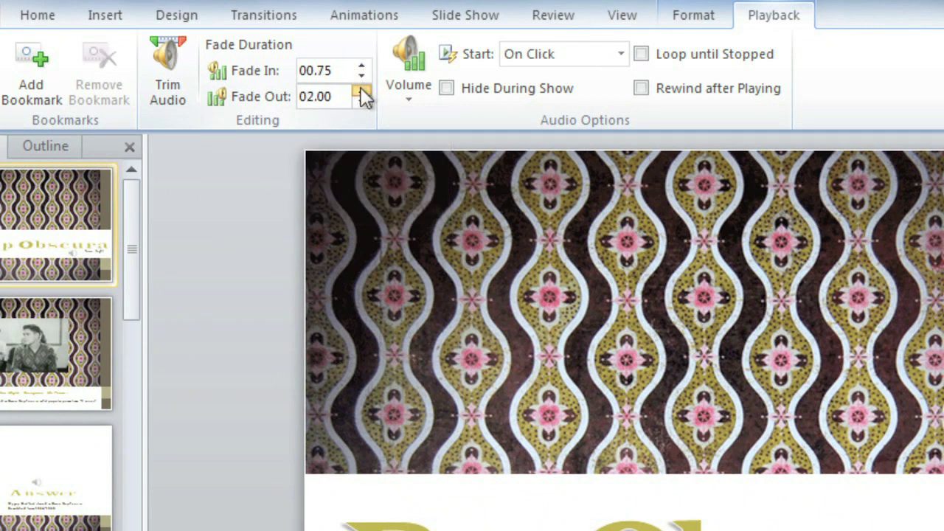
{"action": "left_click", "coordinate": [360, 89]}
{"action": "left_click", "coordinate": [361, 88]}
{"action": "left_click", "coordinate": [361, 88]}
{"action": "left_click", "coordinate": [361, 89]}
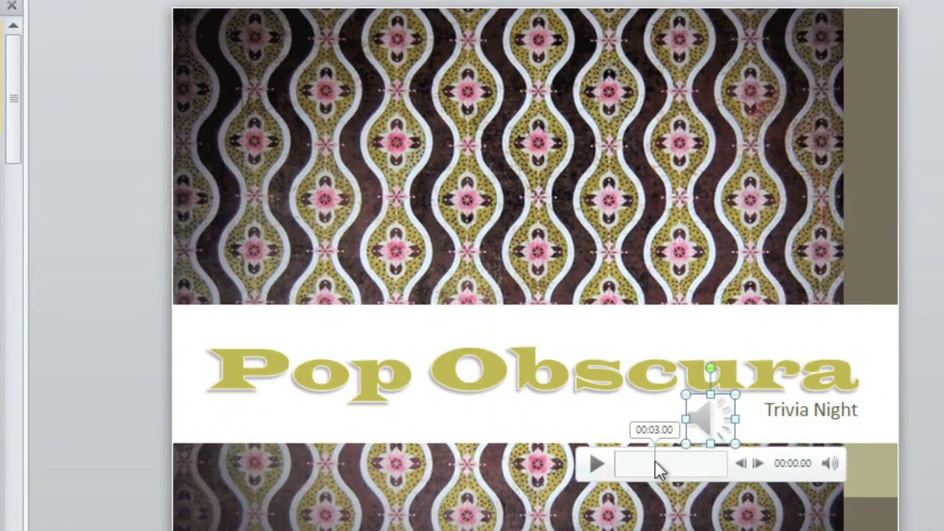
{"action": "left_click", "coordinate": [668, 471]}
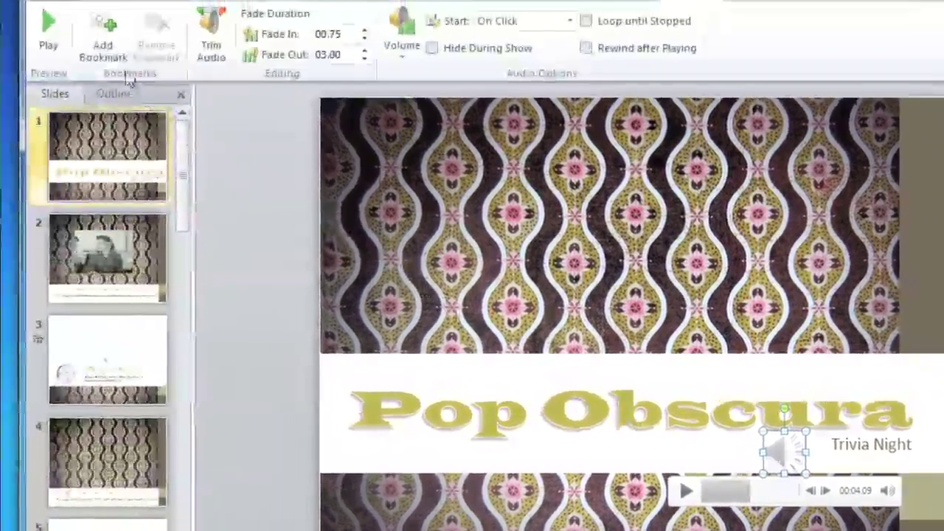
{"action": "left_click", "coordinate": [107, 57]}
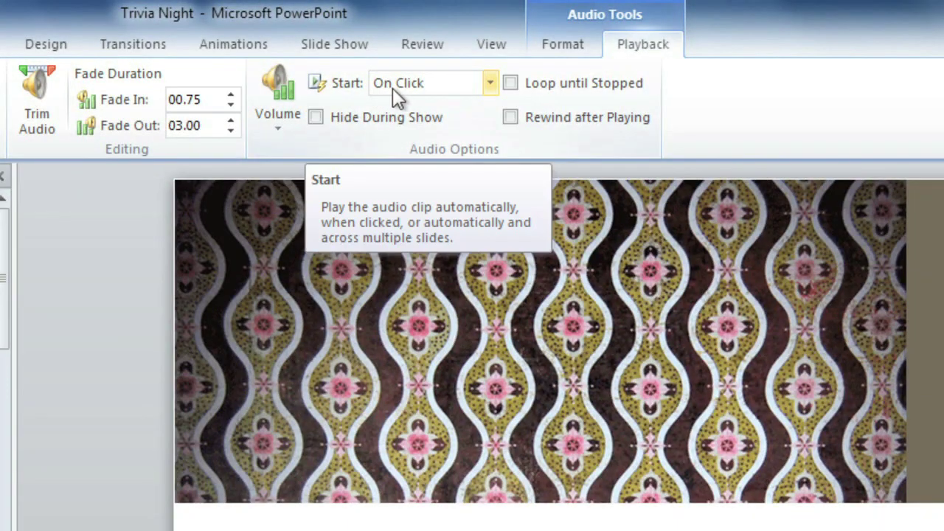
Set the intro music's Start option to Automatically
{"action": "left_click", "coordinate": [401, 88]}
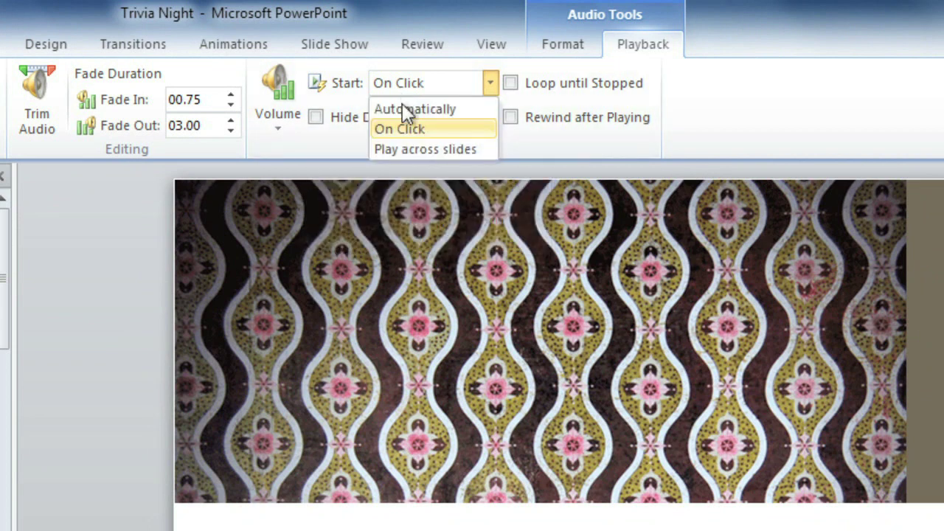
{"action": "left_click", "coordinate": [402, 109]}
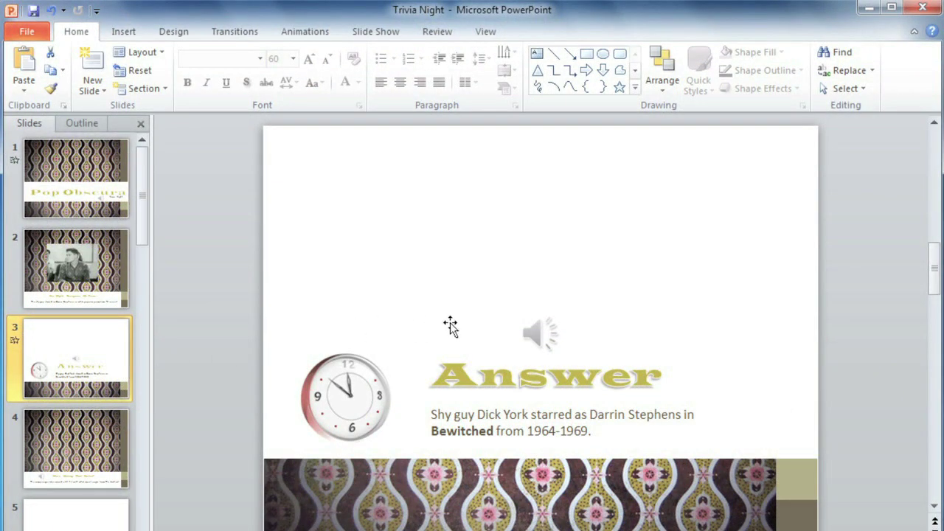
Swap slide 3's speaker icon for the Singer picture using Change Picture
{"action": "mouse_move", "coordinate": [528, 328]}
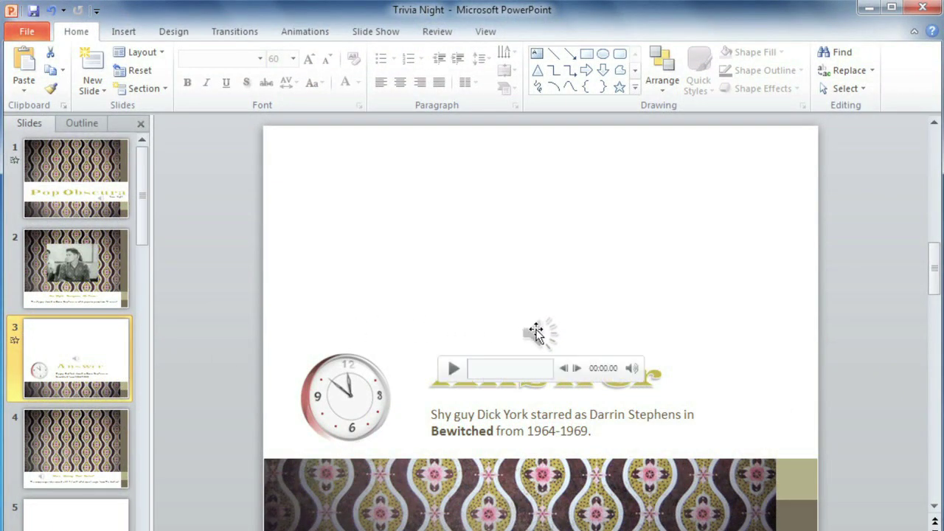
{"action": "left_click", "coordinate": [536, 333]}
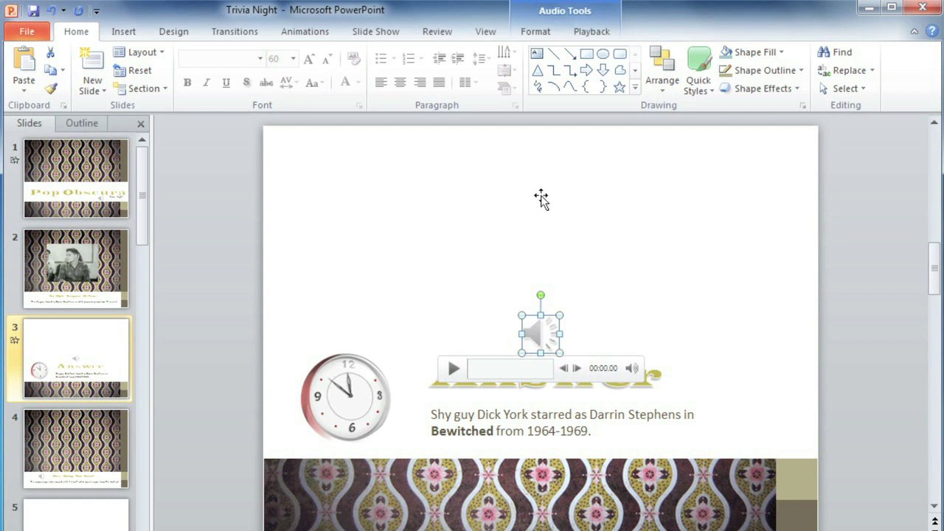
{"action": "left_click", "coordinate": [538, 33]}
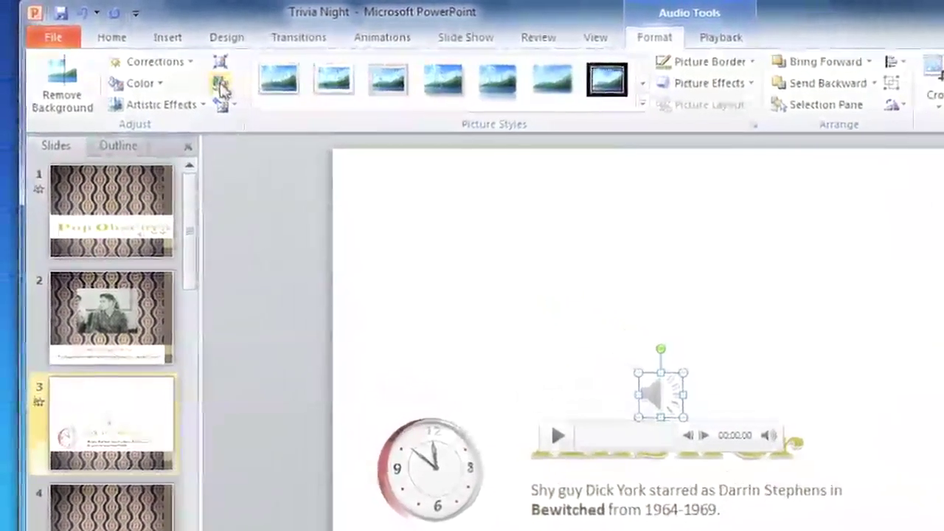
{"action": "left_click", "coordinate": [224, 88]}
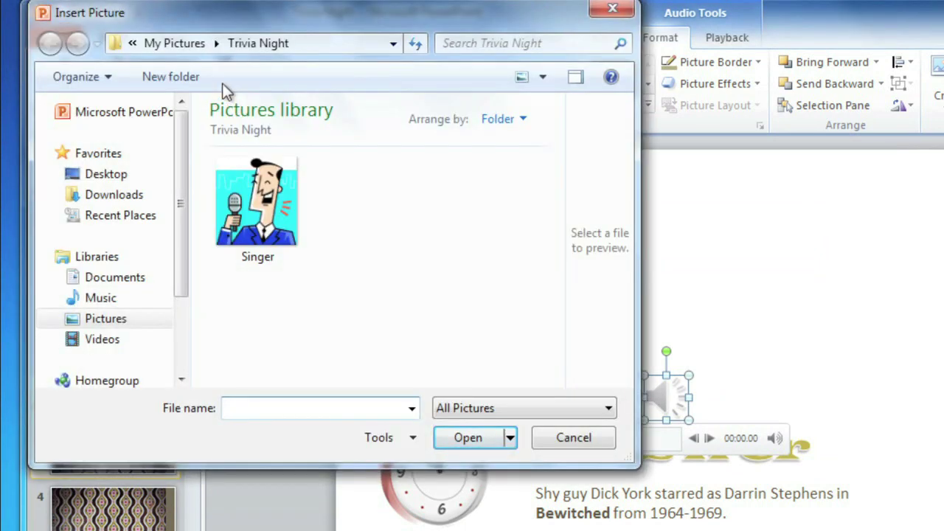
{"action": "left_click", "coordinate": [268, 188]}
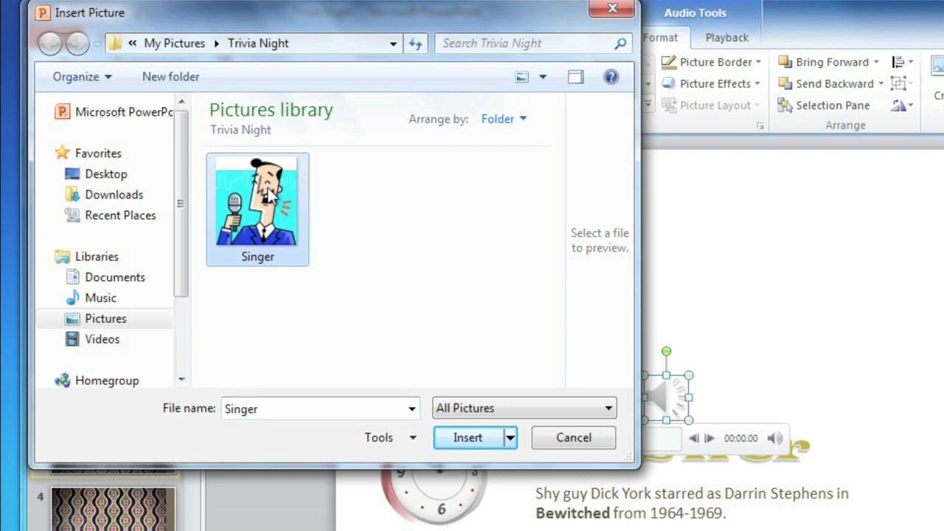
{"action": "left_click", "coordinate": [450, 437]}
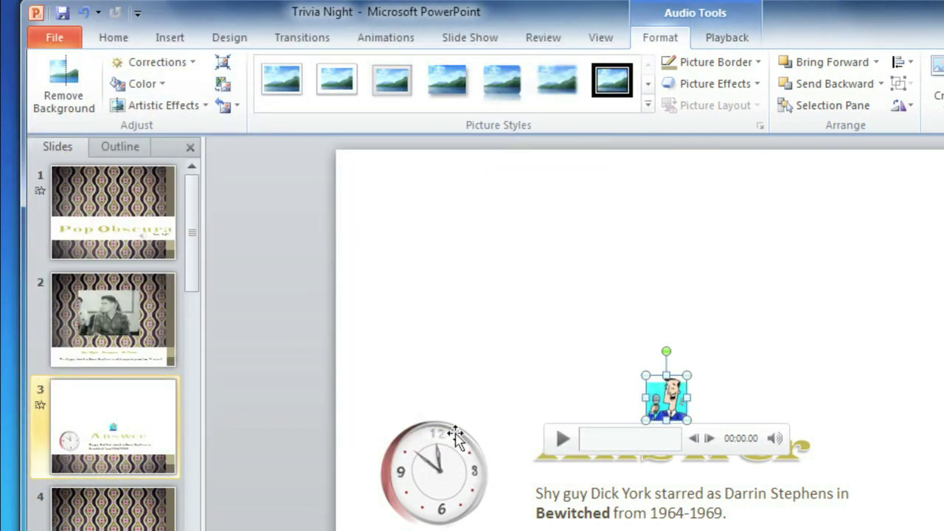
Enlarge the Singer picture and apply the Tan recolor
{"action": "left_click_drag", "start_coordinate": [645, 375], "coordinate": [585, 341]}
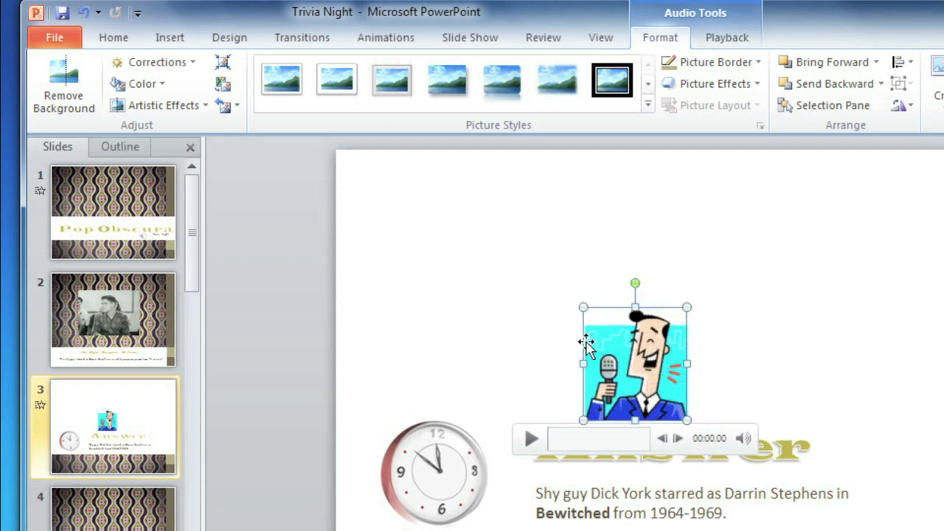
{"action": "left_click", "coordinate": [148, 87]}
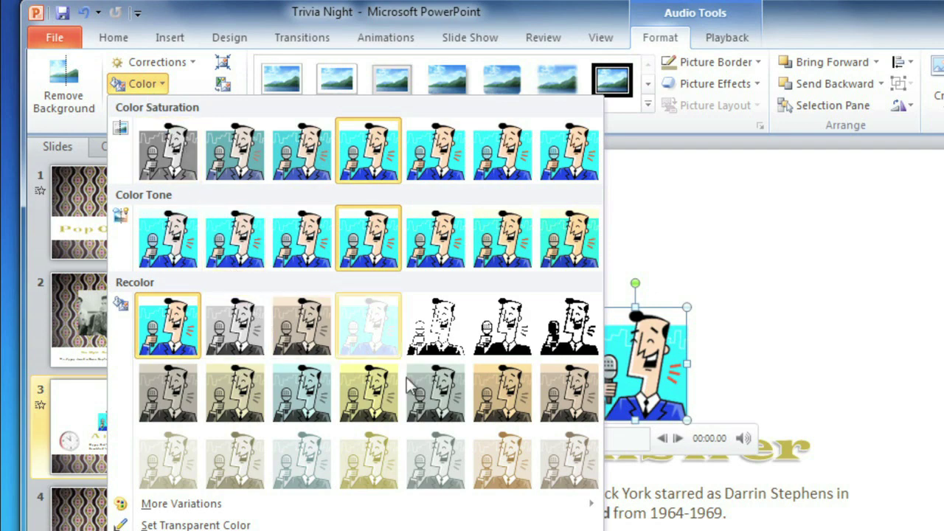
{"action": "left_click", "coordinate": [565, 399]}
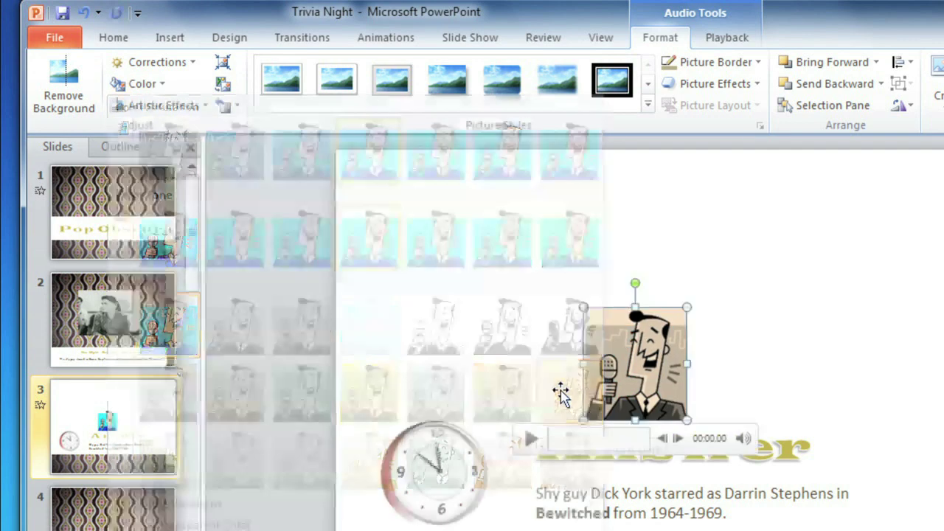
{"action": "left_click", "coordinate": [940, 384]}
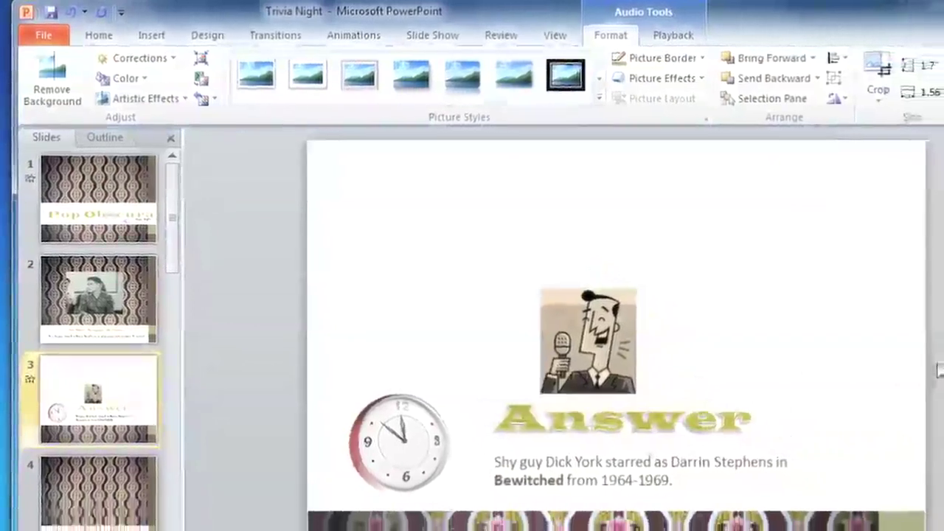